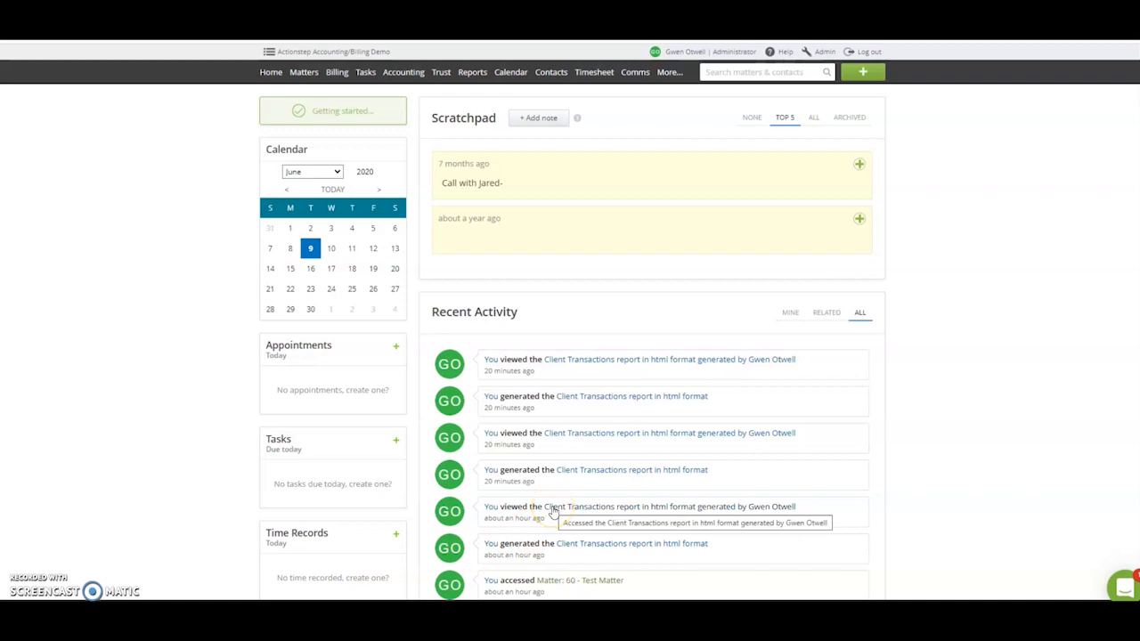
- Open Test Matter from the recent activity and display the expenses in its billing section
{"action": "scroll", "coordinate": [615, 477], "scroll_direction": "down", "scroll_amount": 3}
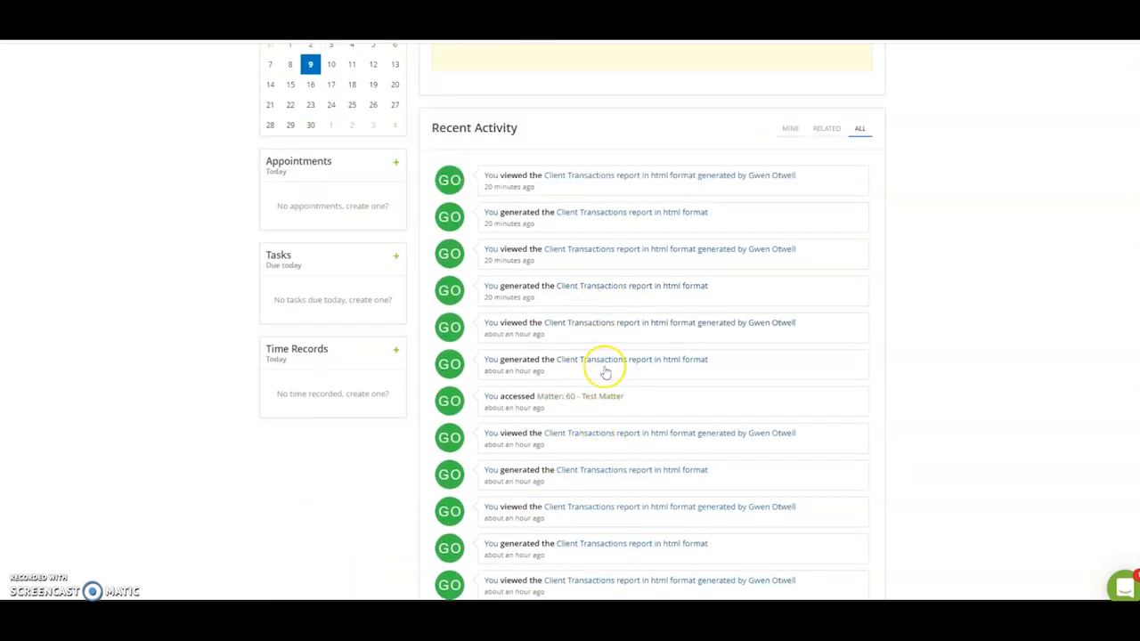
{"action": "left_click", "coordinate": [564, 401]}
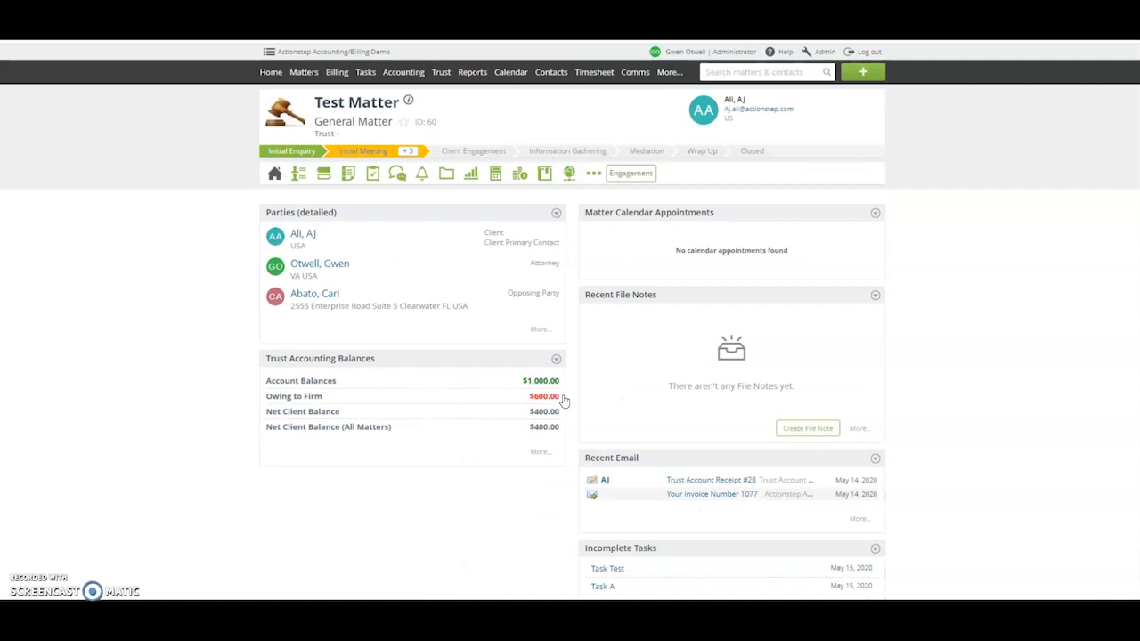
{"action": "left_click", "coordinate": [495, 171]}
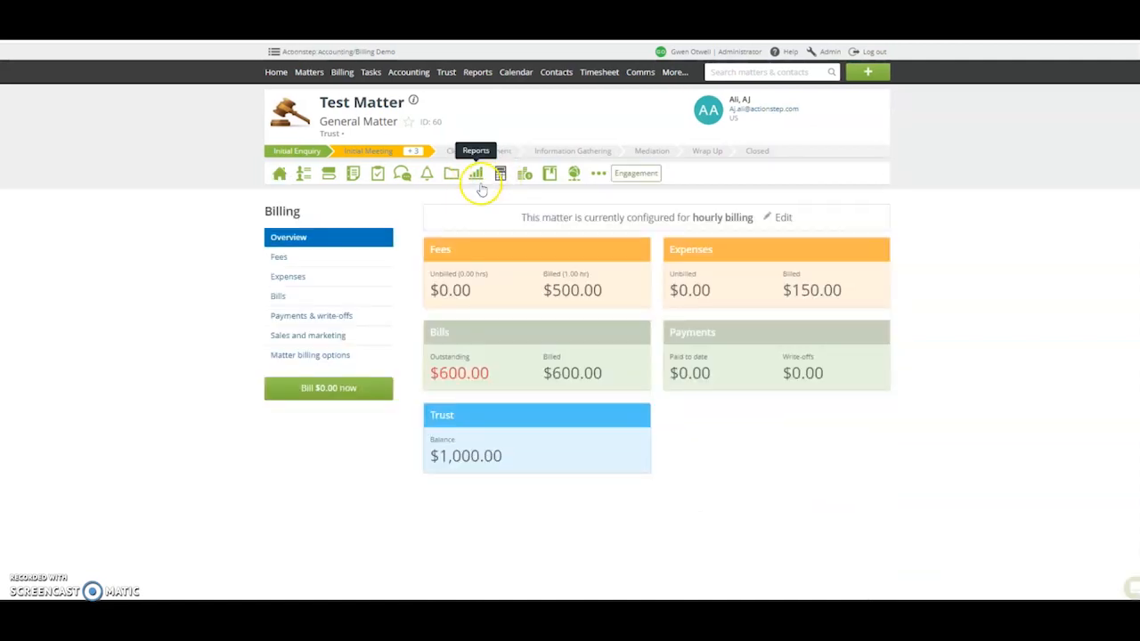
{"action": "left_click", "coordinate": [331, 280]}
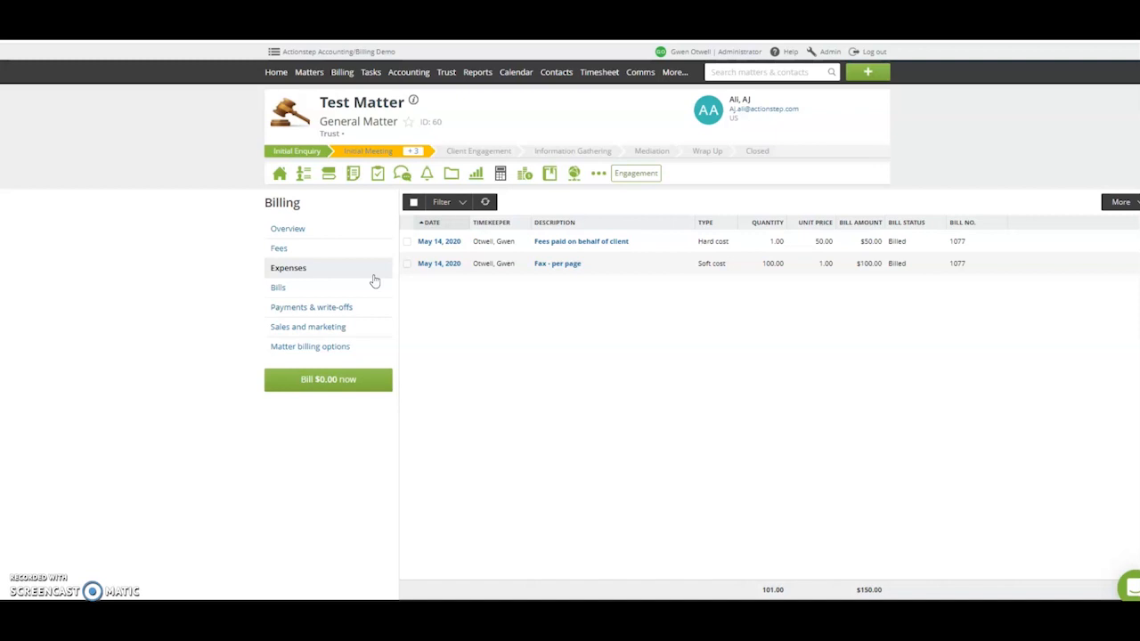
- Check the cost types of the matter's expense entries and the export options available for the list
{"action": "left_click", "coordinate": [713, 246]}
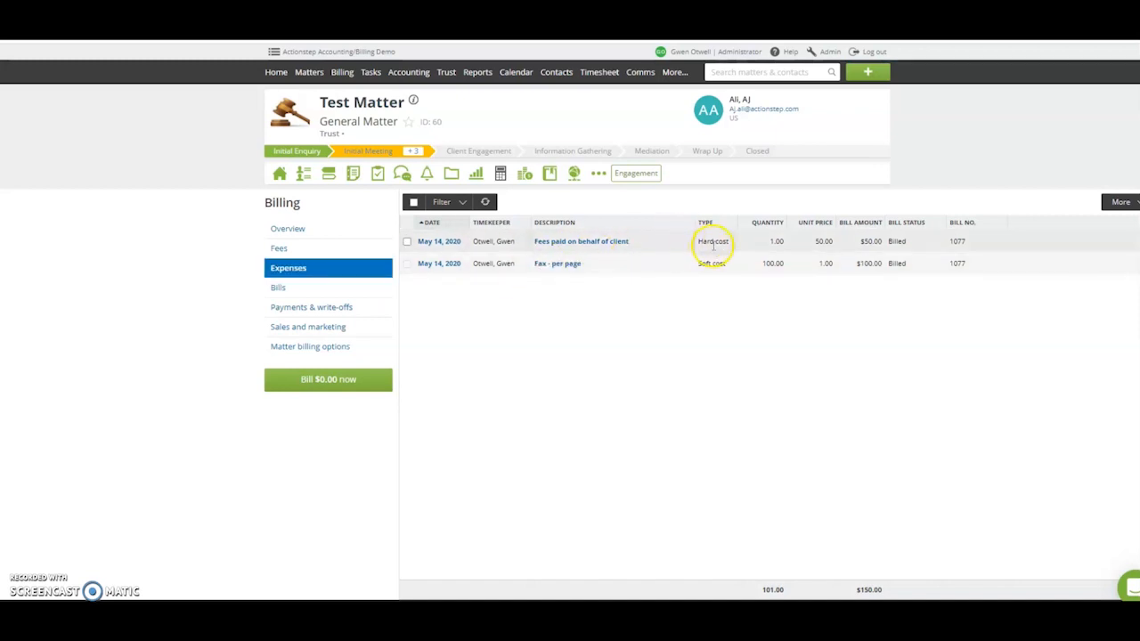
{"action": "left_click", "coordinate": [703, 263]}
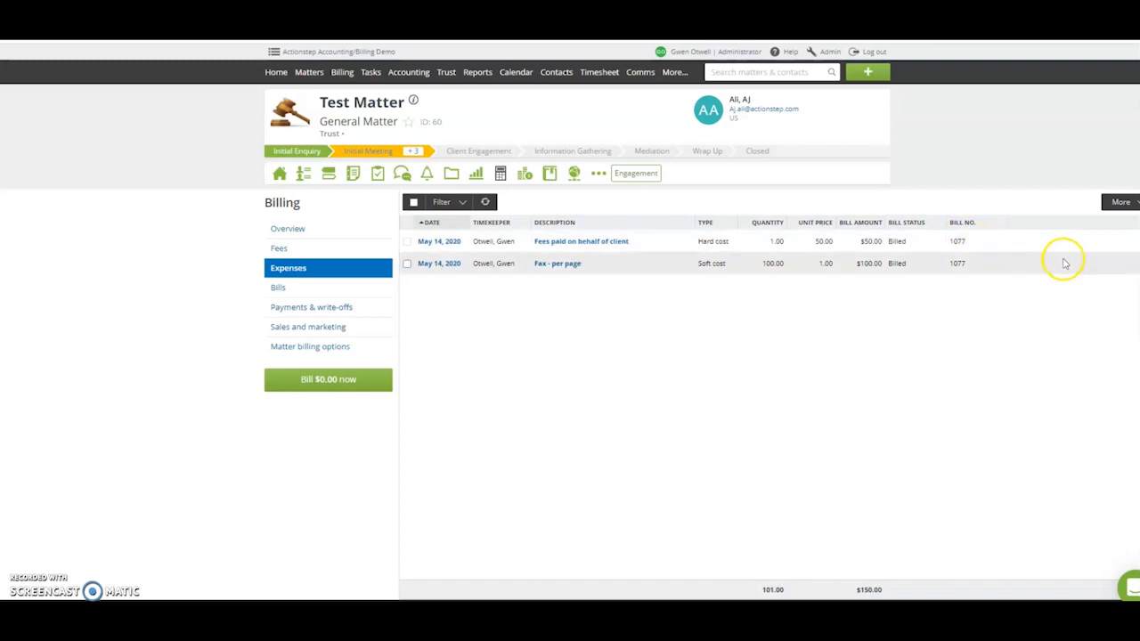
{"action": "left_click", "coordinate": [1121, 202]}
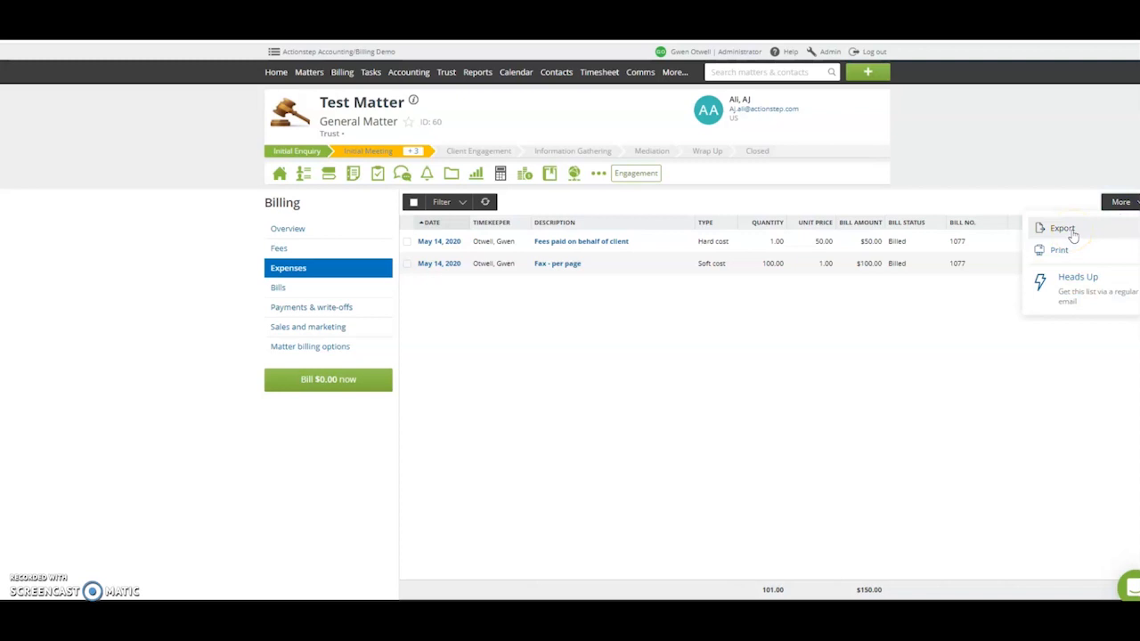
{"action": "left_click", "coordinate": [863, 424]}
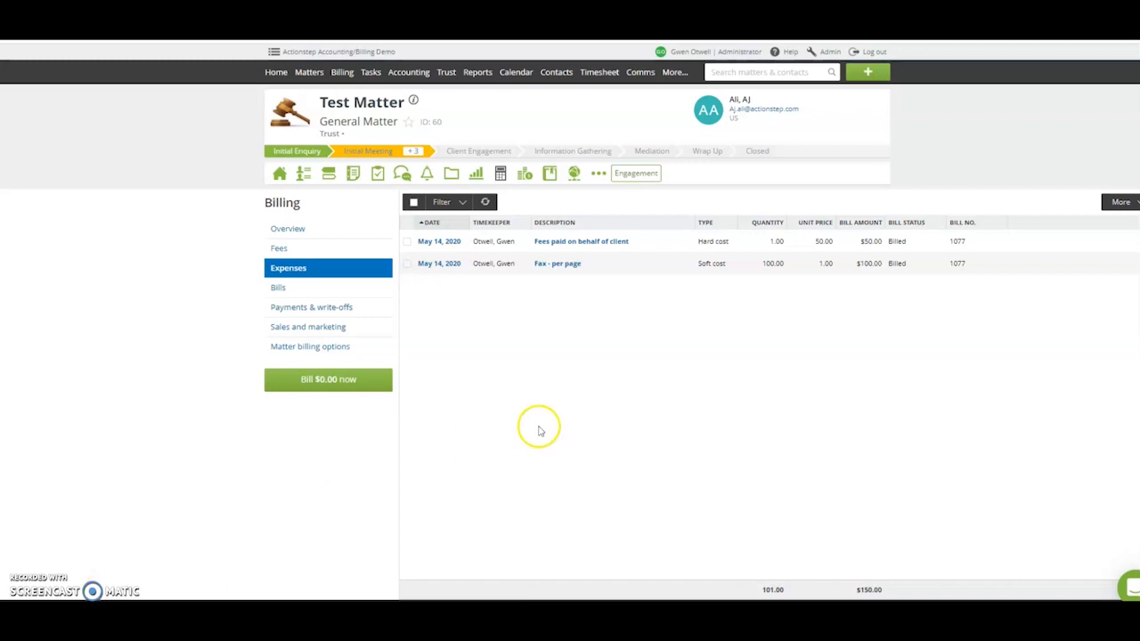
- Open the Client Transactions report from the billing reports
{"action": "left_click", "coordinate": [477, 72]}
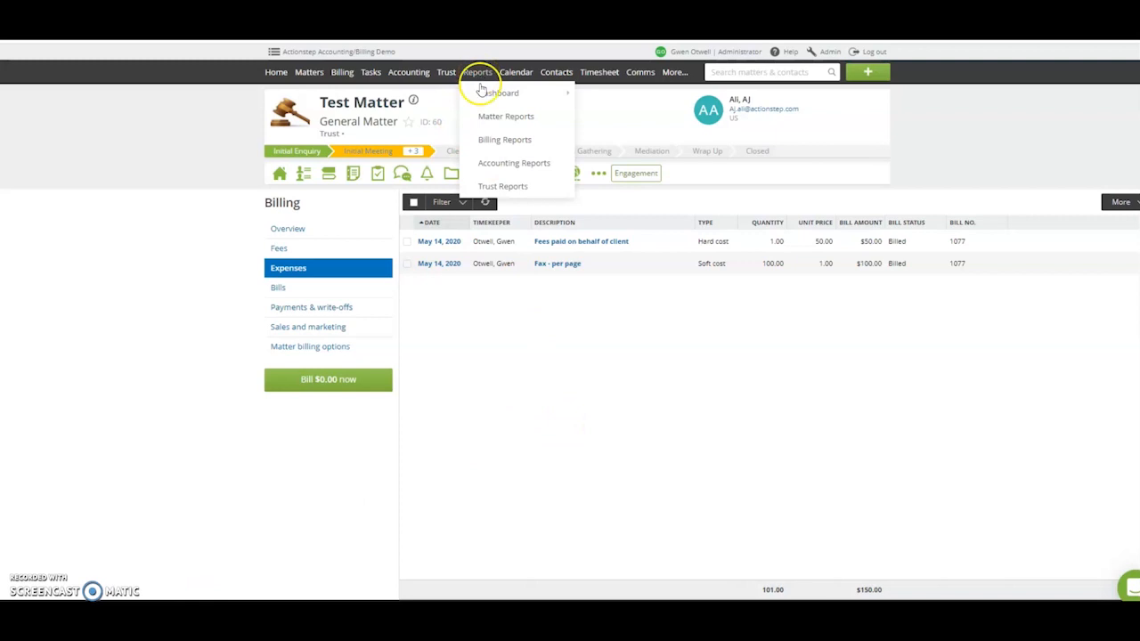
{"action": "left_click", "coordinate": [496, 141]}
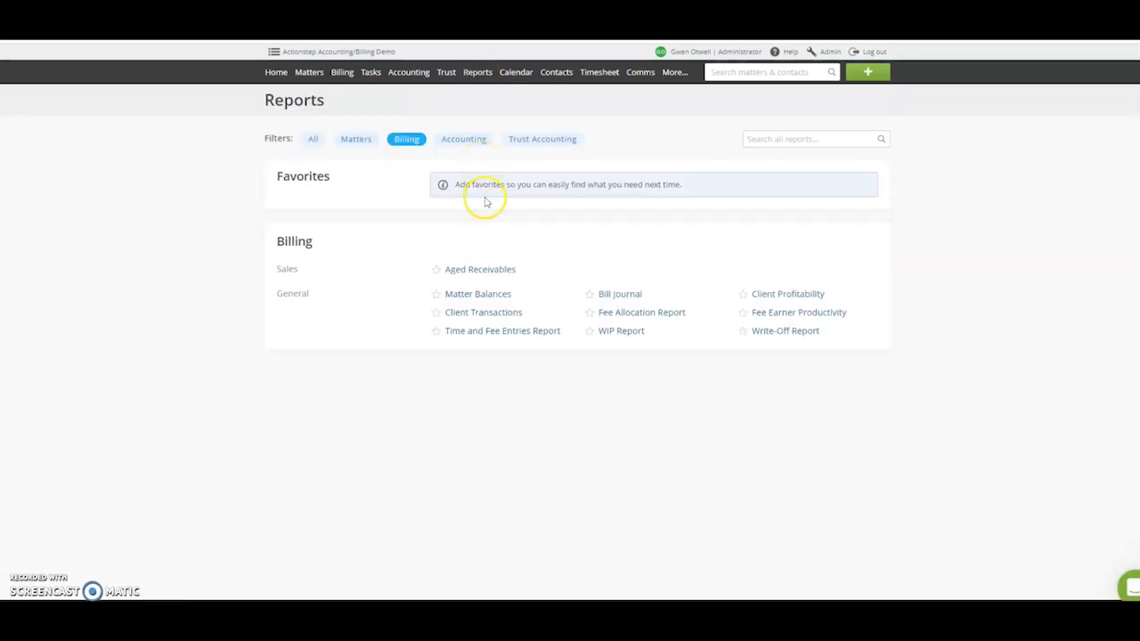
{"action": "left_click", "coordinate": [472, 313]}
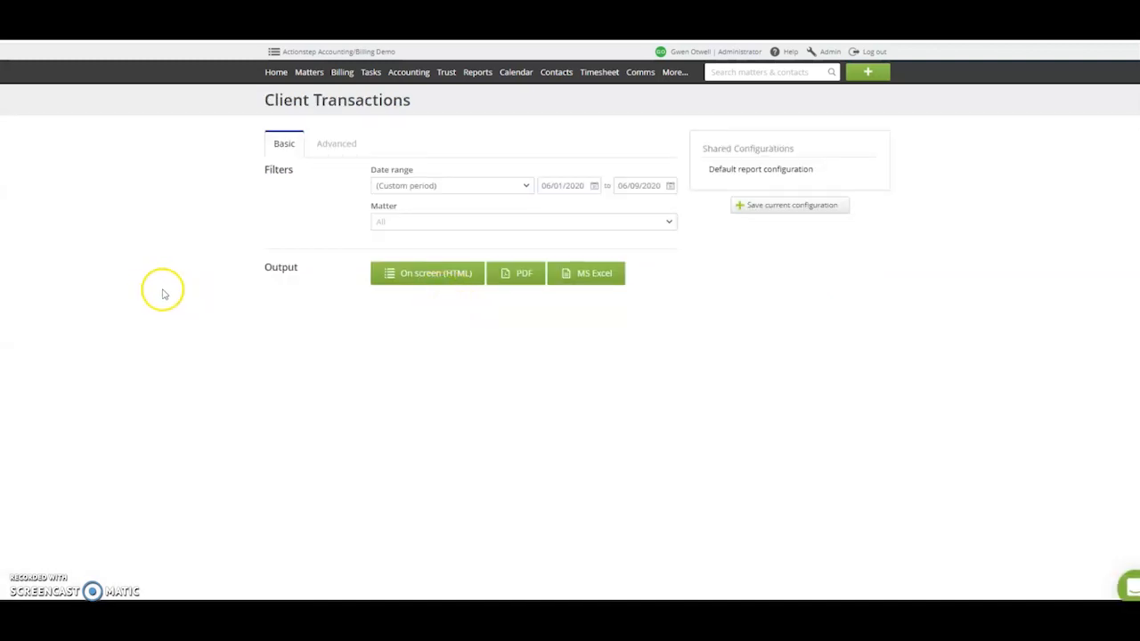
- Filter the Client Transactions report by the entry types Expense - AP, Expense - WD and Expense
{"action": "left_click", "coordinate": [323, 145]}
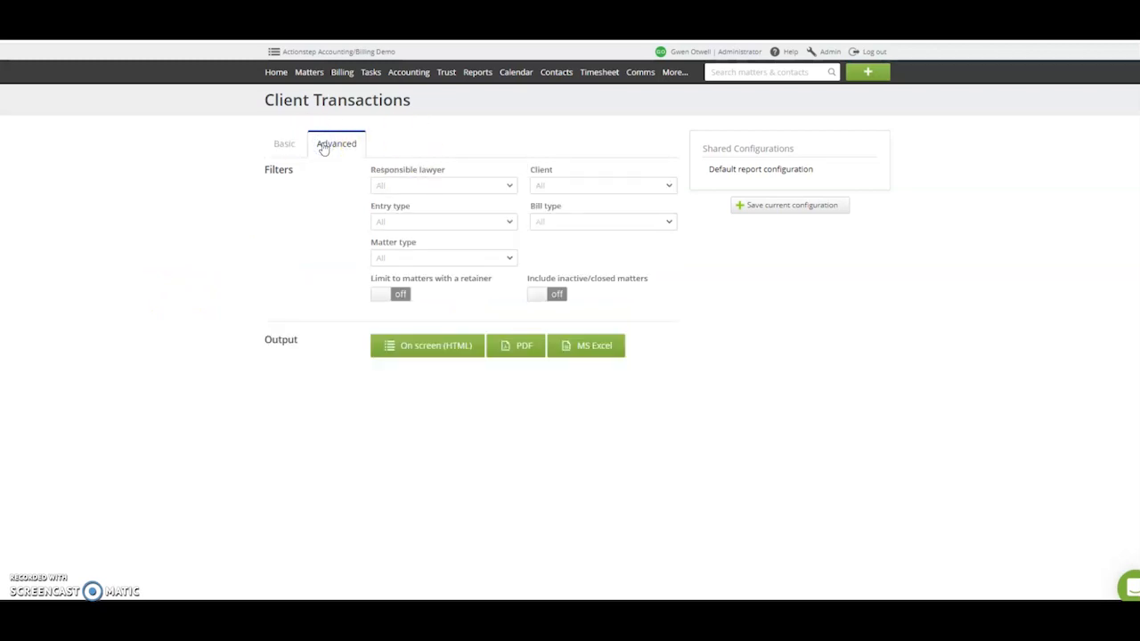
{"action": "left_click", "coordinate": [406, 220]}
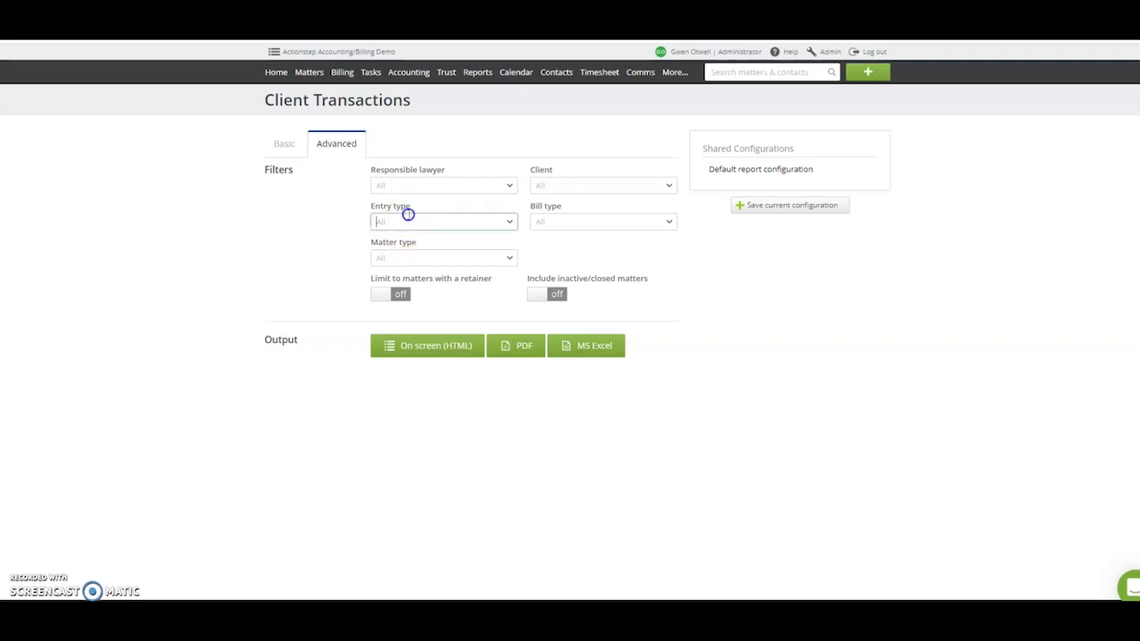
{"action": "scroll", "coordinate": [436, 278], "scroll_direction": "down", "scroll_amount": 4}
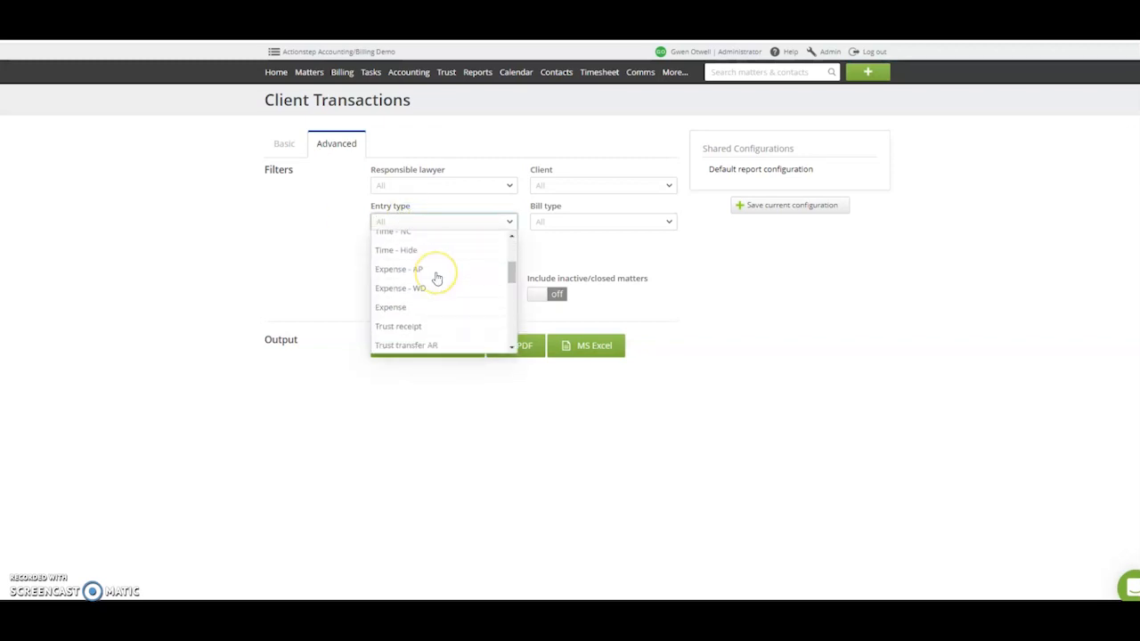
{"action": "scroll", "coordinate": [436, 279], "scroll_direction": "down", "scroll_amount": 6}
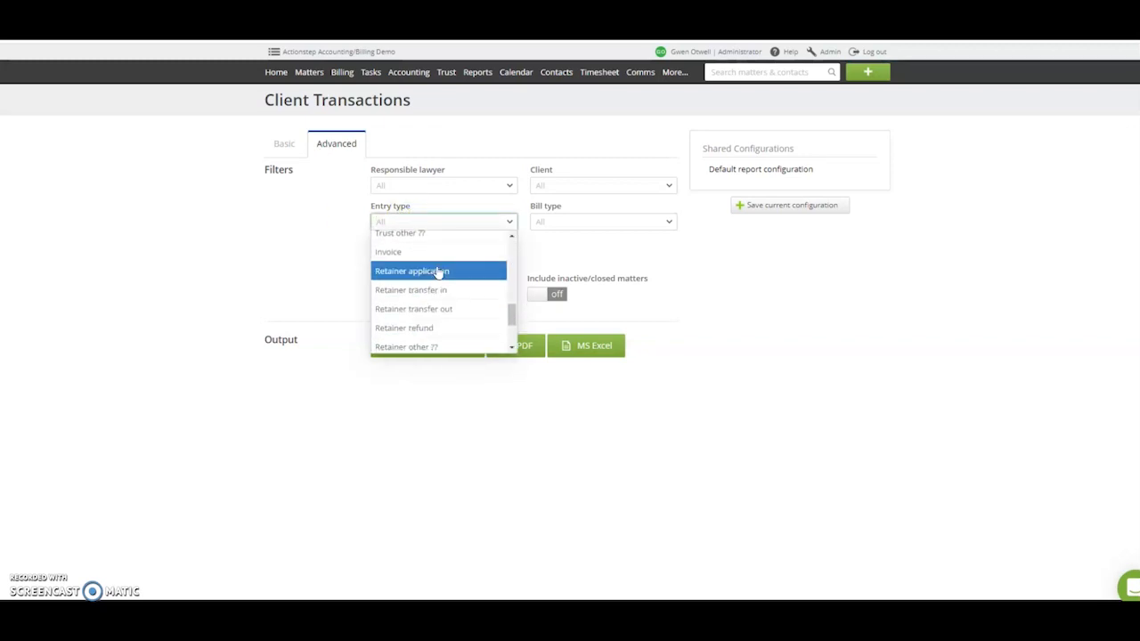
{"action": "scroll", "coordinate": [445, 262], "scroll_direction": "up", "scroll_amount": 8}
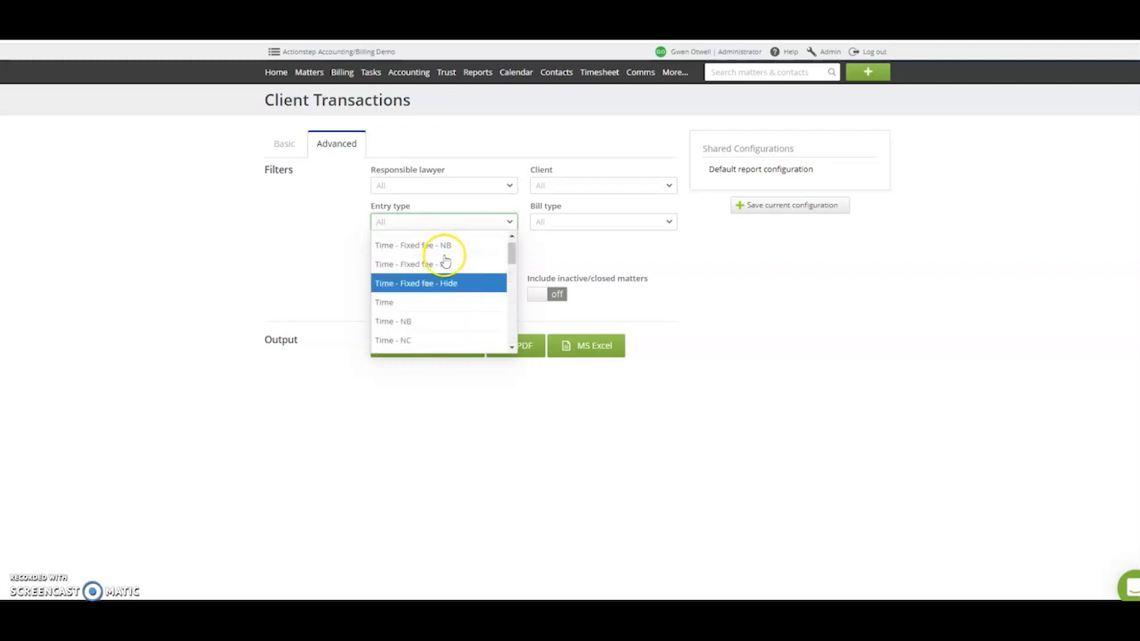
{"action": "scroll", "coordinate": [445, 261], "scroll_direction": "up", "scroll_amount": 1}
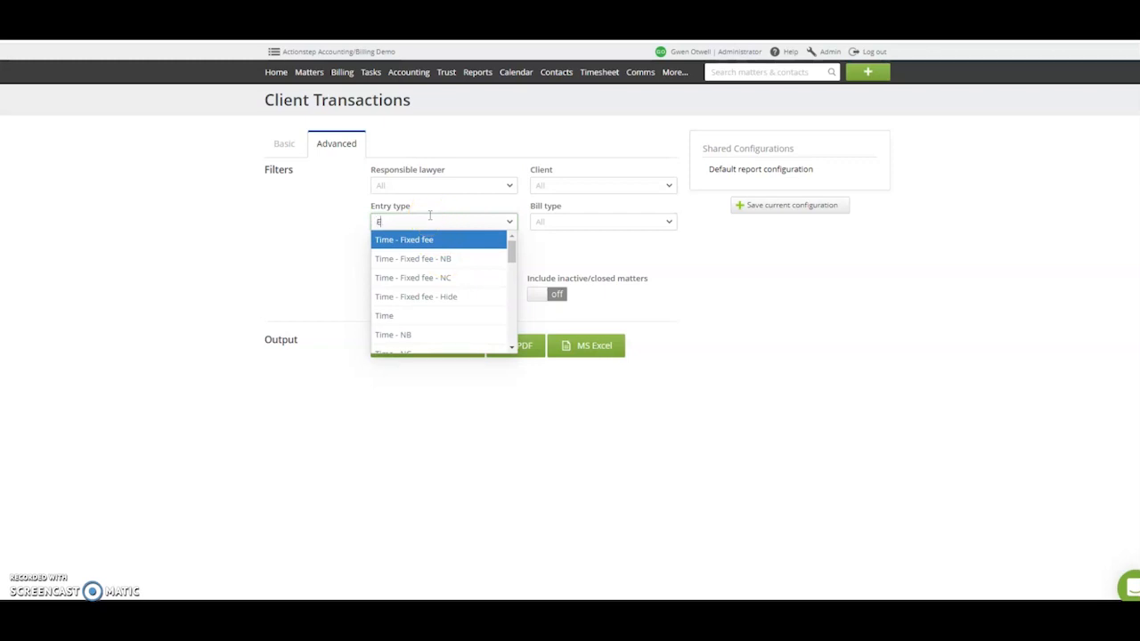
{"action": "type", "text": "x"}
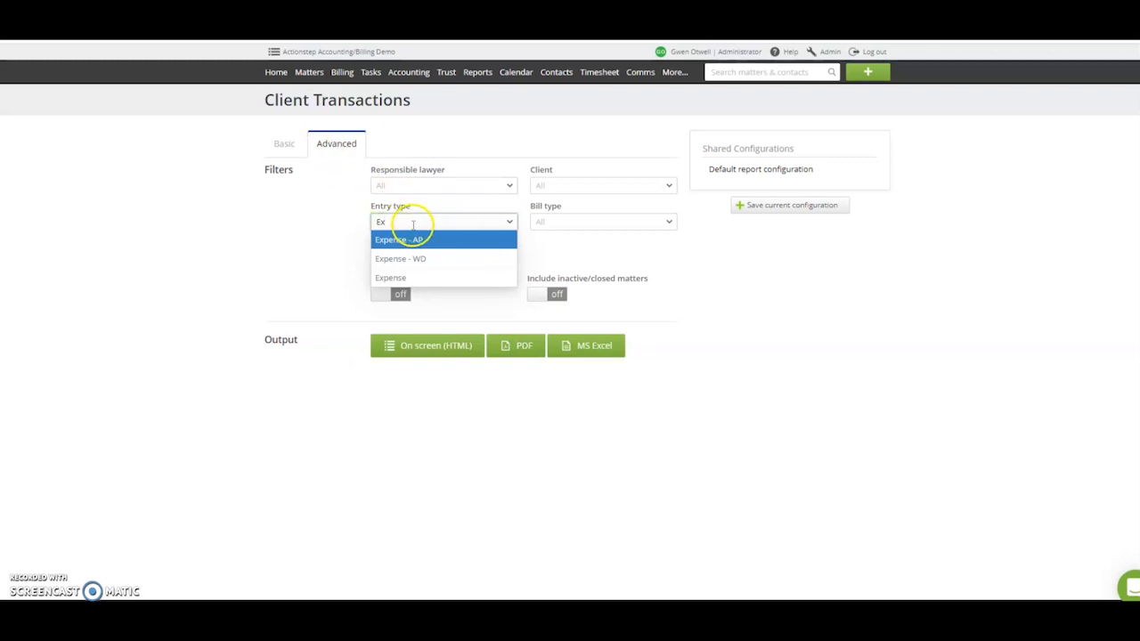
{"action": "left_click", "coordinate": [407, 241]}
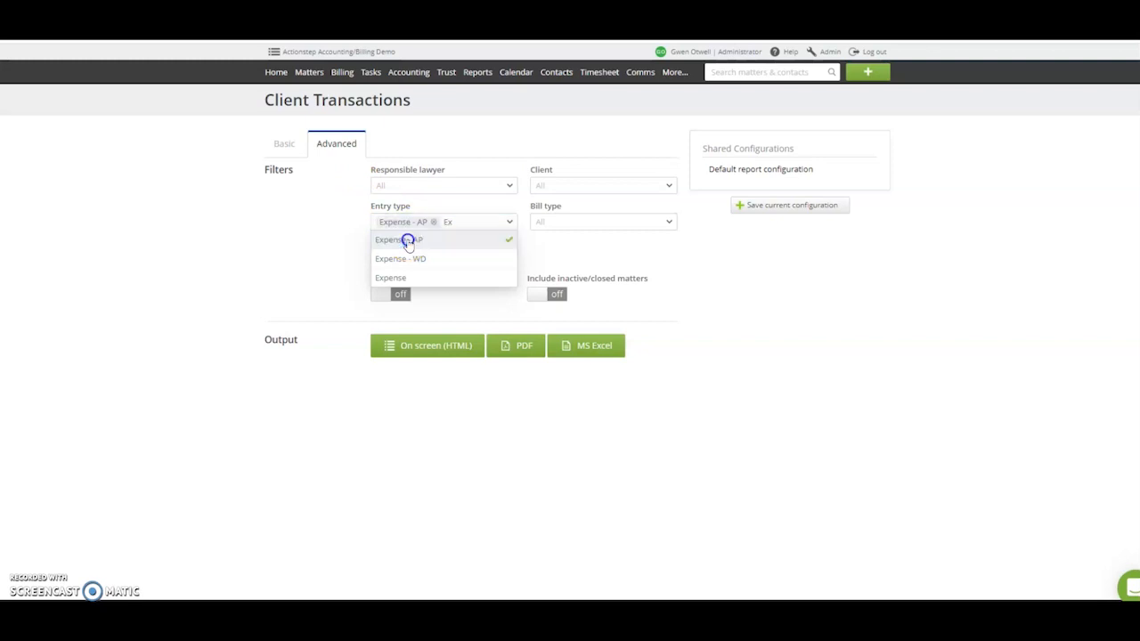
{"action": "left_click", "coordinate": [426, 259]}
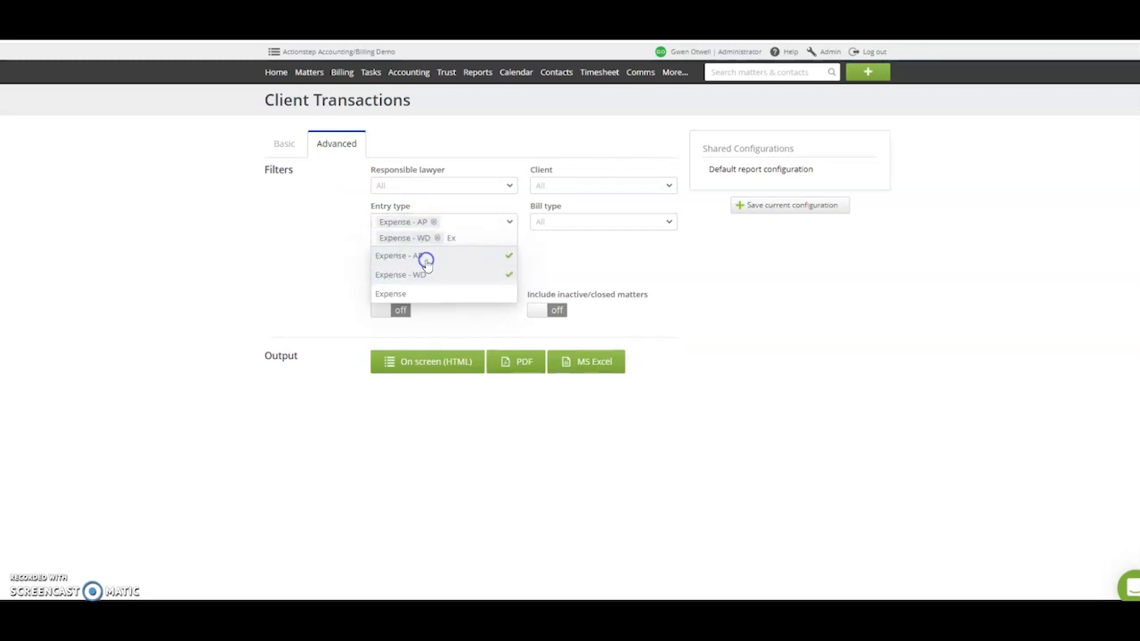
{"action": "left_click", "coordinate": [423, 295]}
{"action": "left_click", "coordinate": [628, 263]}
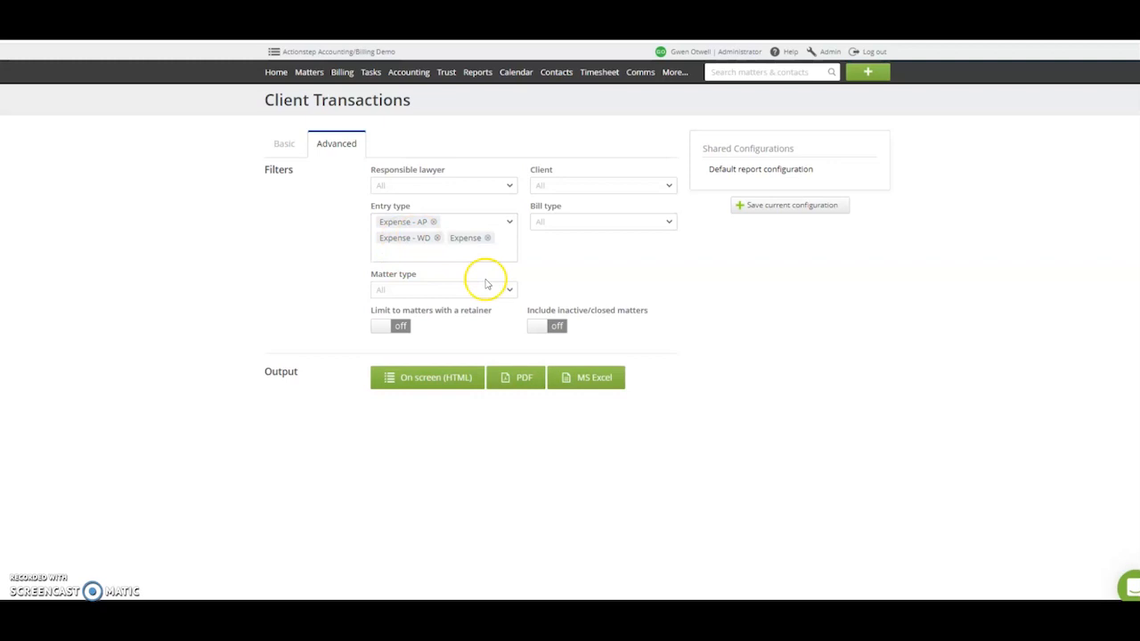
- Save the current report settings as a private configuration named Expense Report
{"action": "left_click", "coordinate": [785, 206]}
{"action": "left_click", "coordinate": [780, 233]}
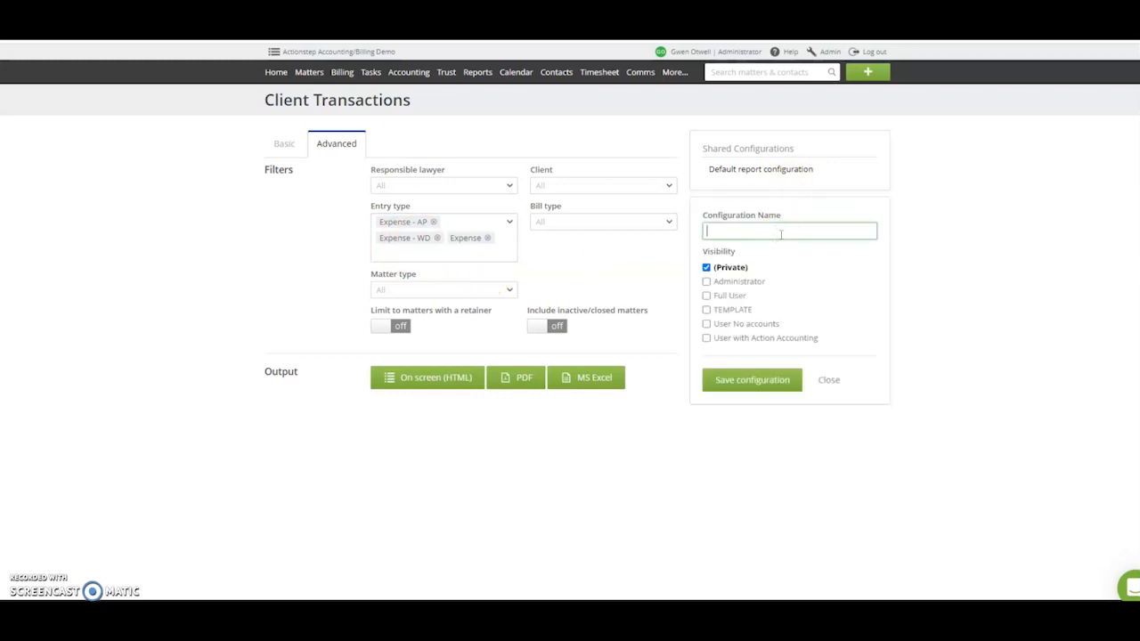
{"action": "type", "text": "Expense Report"}
{"action": "left_click", "coordinate": [772, 381]}
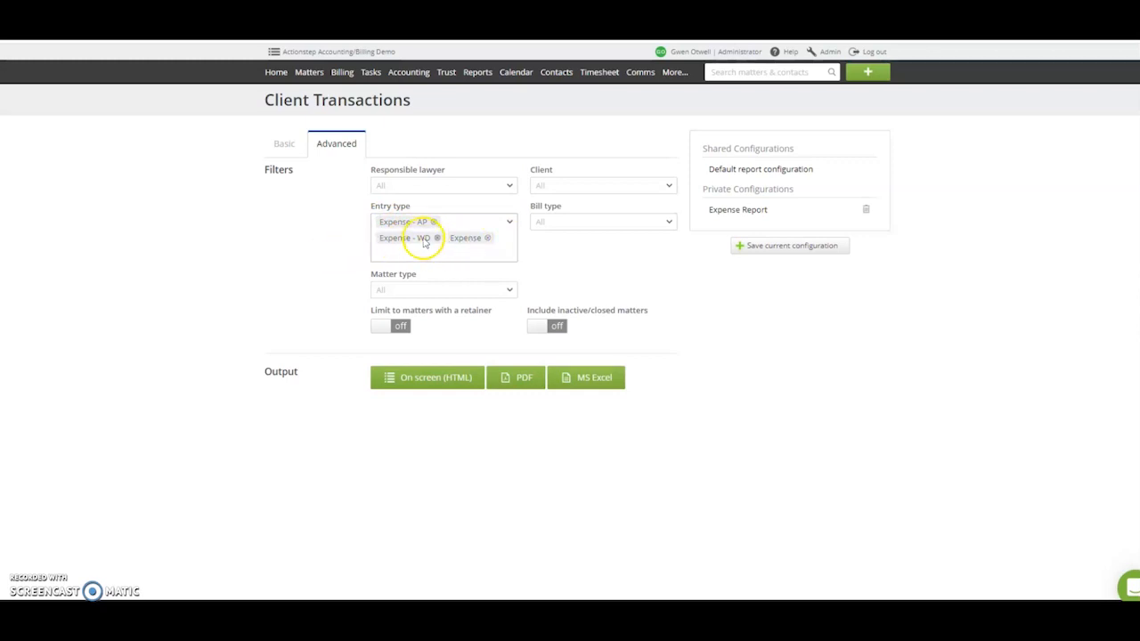
- Limit the report to the Account Testing matter and generate it on screen
{"action": "left_click", "coordinate": [284, 145]}
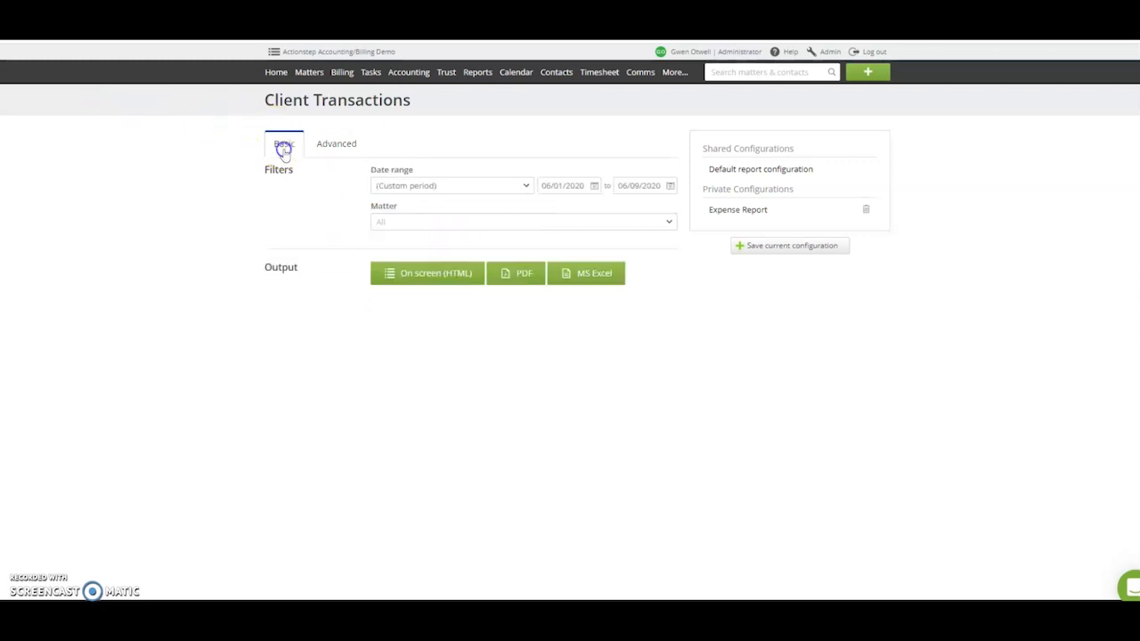
{"action": "left_click", "coordinate": [485, 227]}
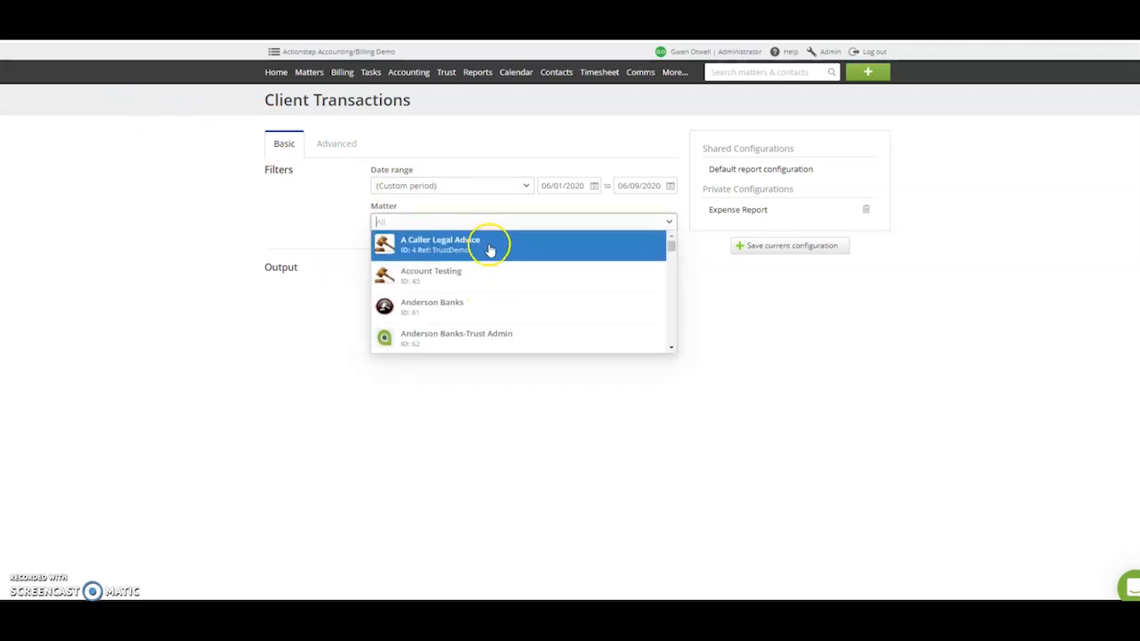
{"action": "left_click", "coordinate": [478, 278]}
{"action": "left_click", "coordinate": [305, 300]}
{"action": "left_click", "coordinate": [453, 292]}
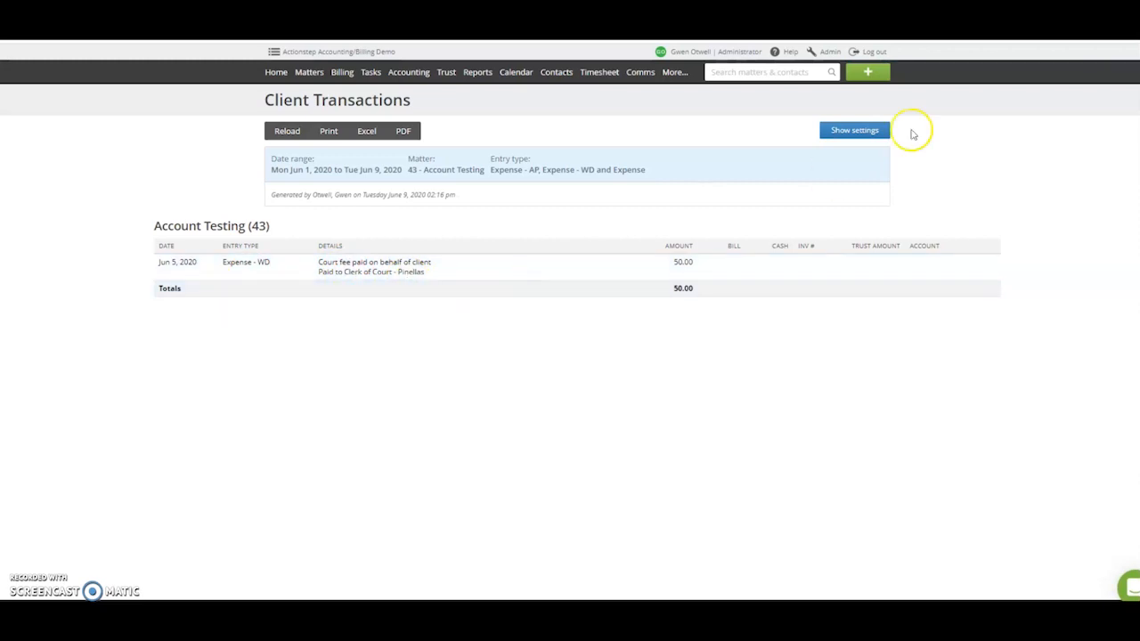
- Set the report's date range to this calendar year and generate it on screen again
{"action": "left_click", "coordinate": [828, 139]}
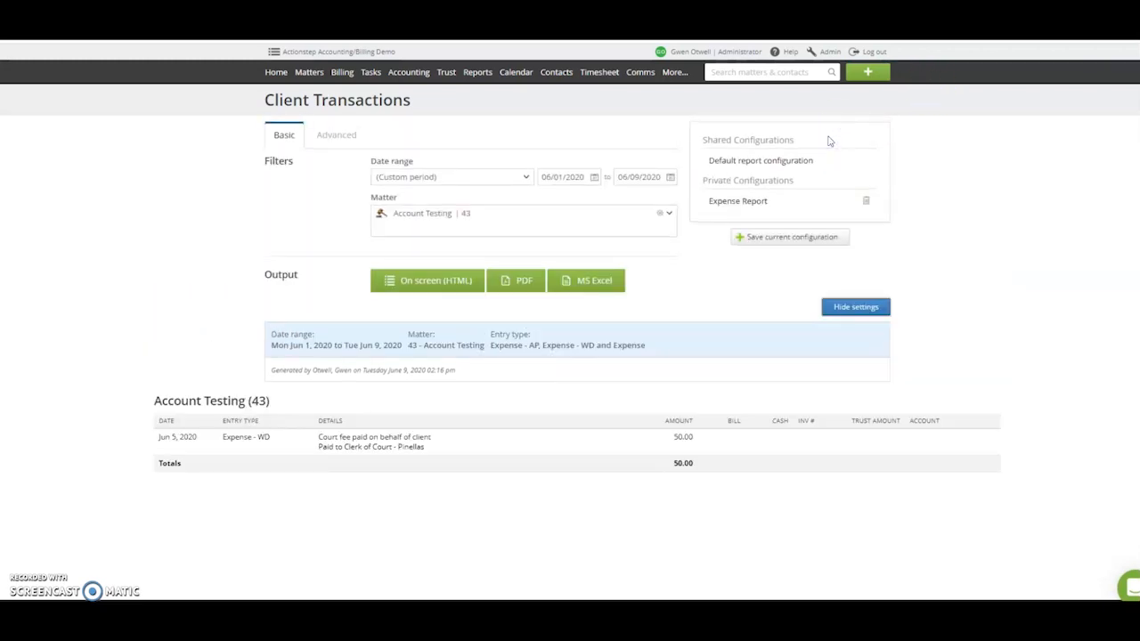
{"action": "left_click", "coordinate": [515, 182]}
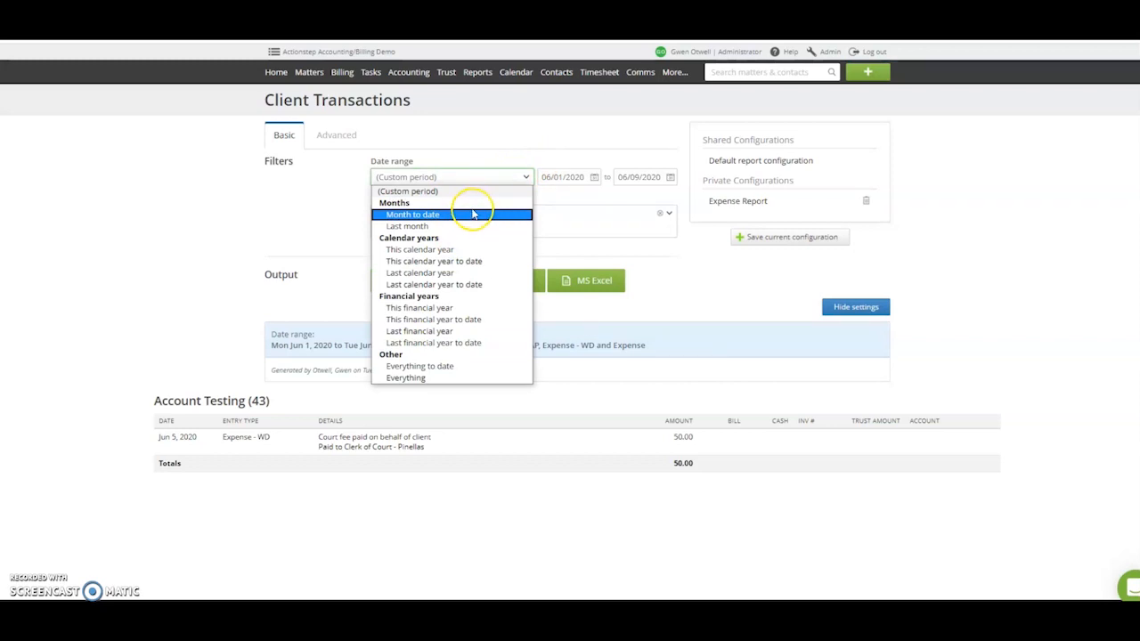
{"action": "left_click", "coordinate": [449, 249]}
{"action": "left_click", "coordinate": [453, 285]}
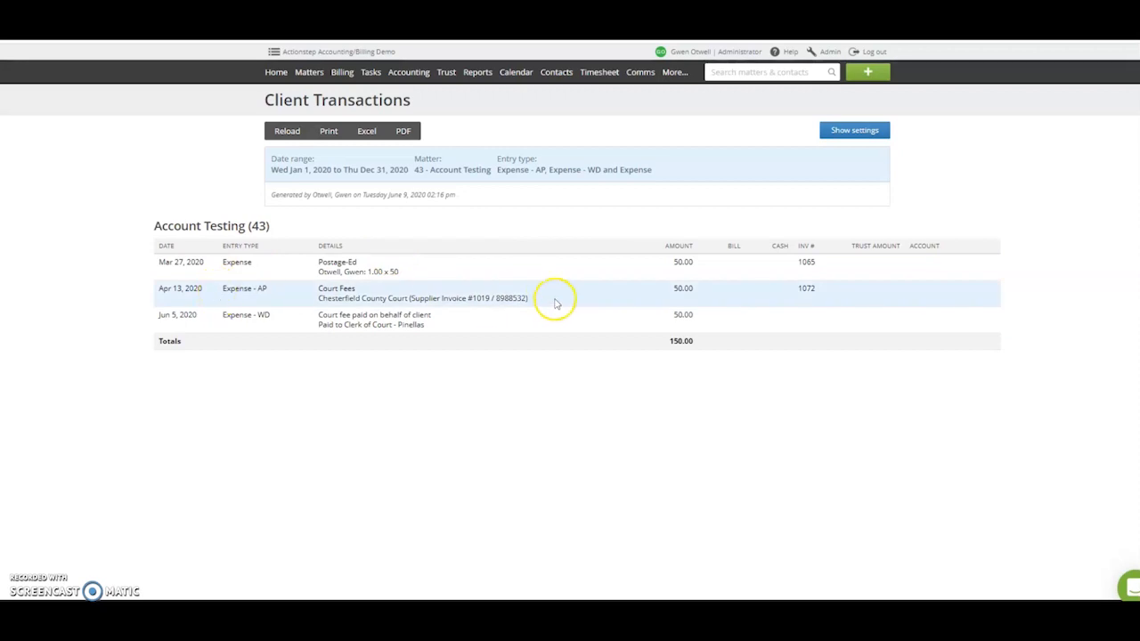
- Reopen the report settings and review the advanced entry type filters and the PDF and MS Excel output options
{"action": "left_click", "coordinate": [850, 130]}
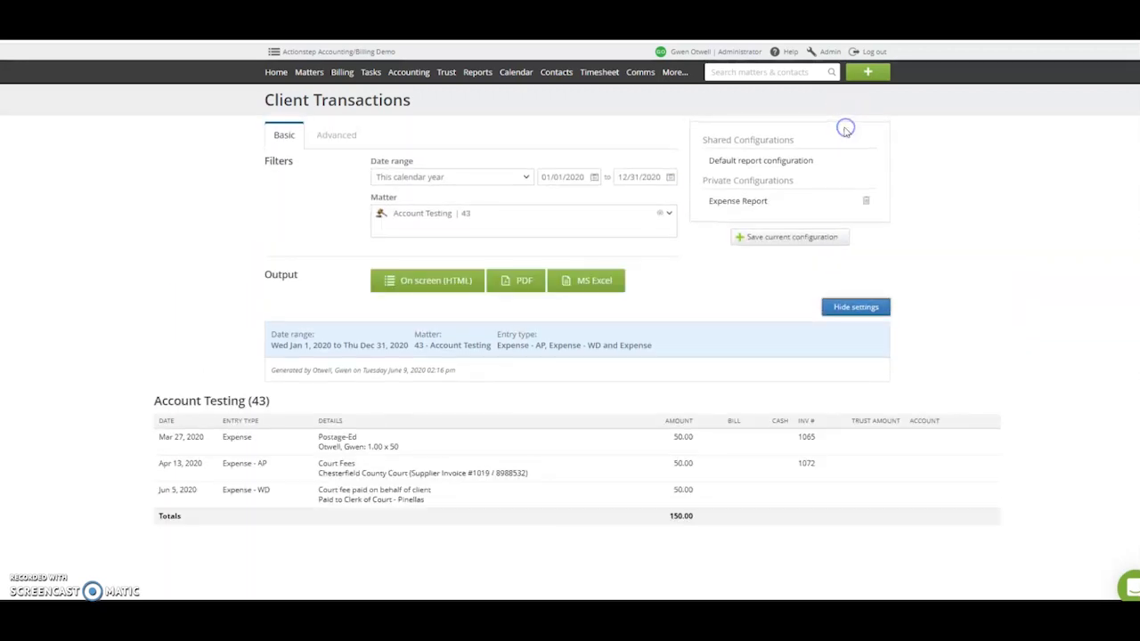
{"action": "left_click", "coordinate": [335, 138]}
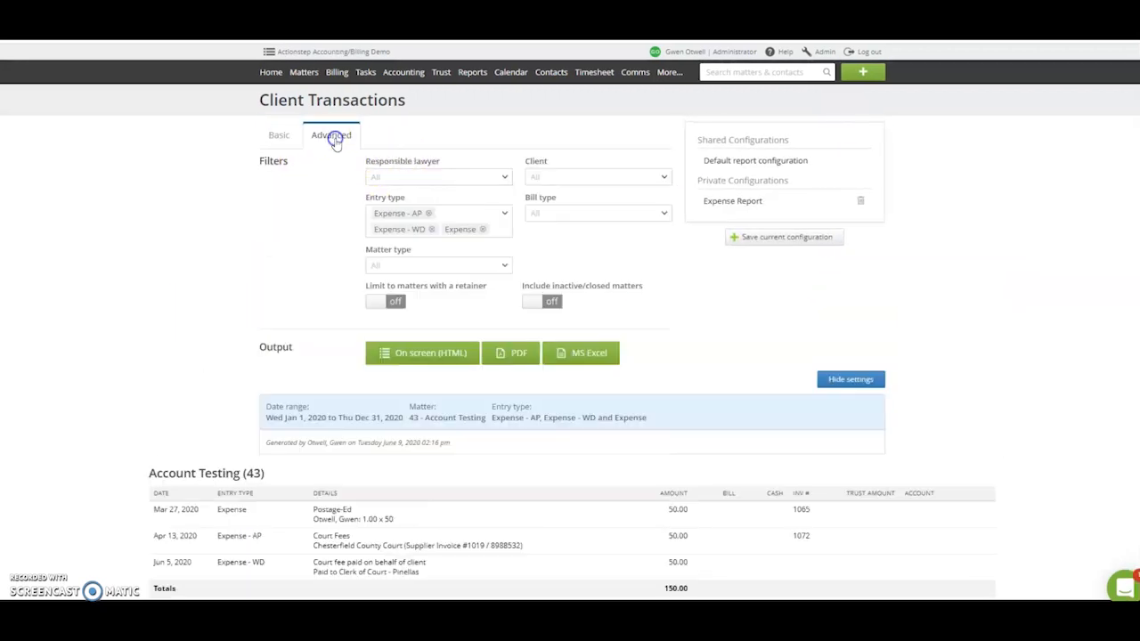
{"action": "left_click", "coordinate": [279, 136]}
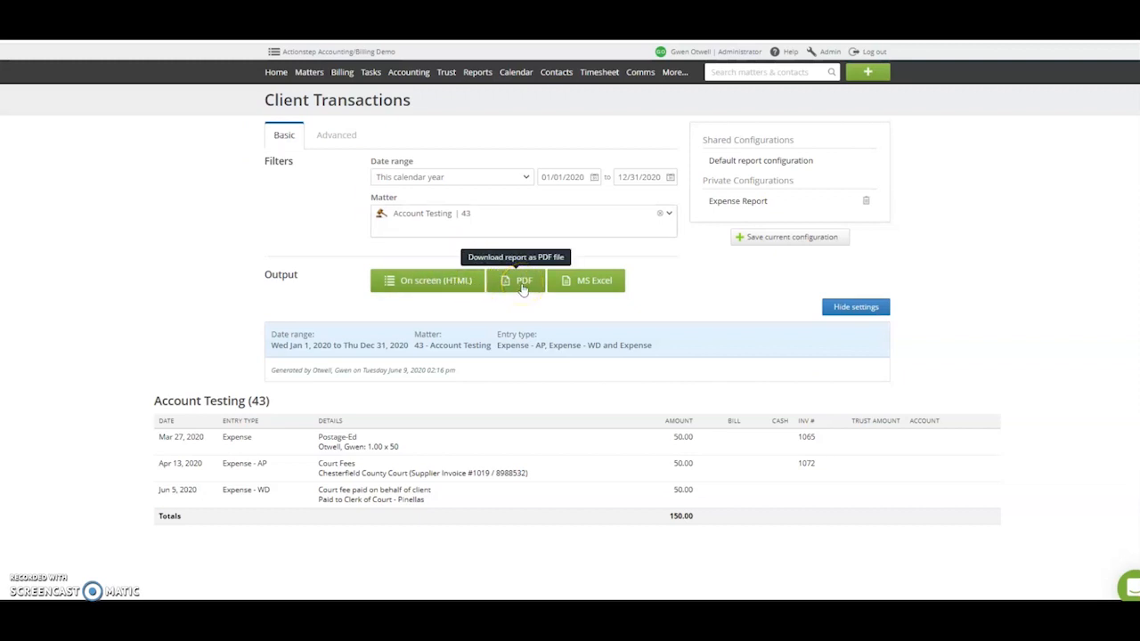
{"action": "left_click", "coordinate": [597, 279]}
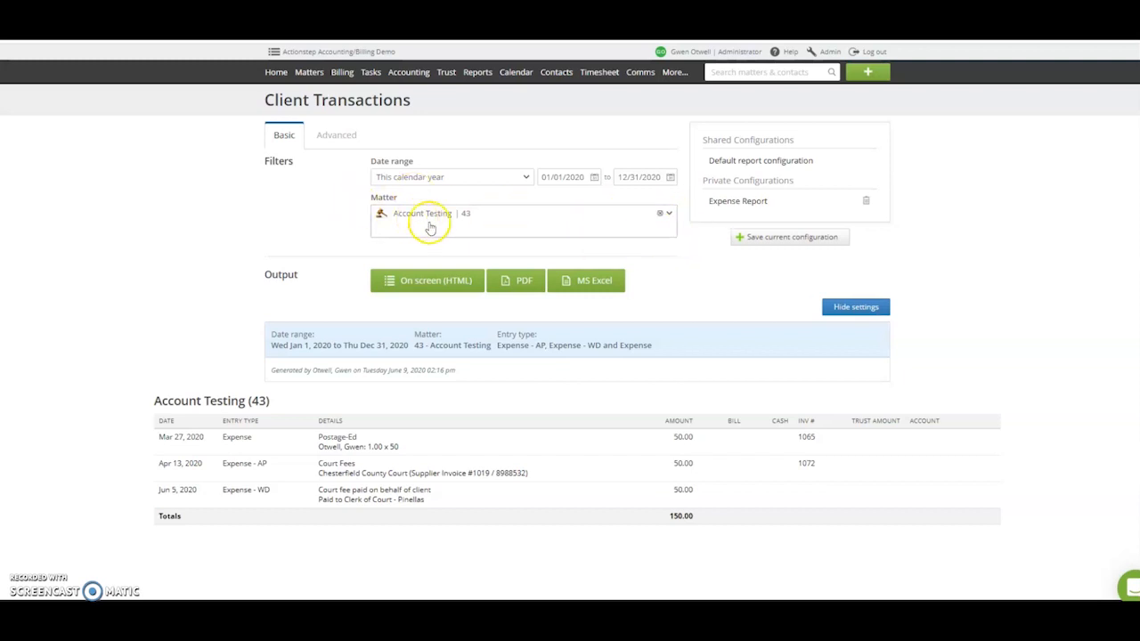
- Replace the Account Testing matter in the filter with the matter with ID 61 and generate the report on screen
{"action": "left_click", "coordinate": [660, 214]}
{"action": "left_click", "coordinate": [510, 214]}
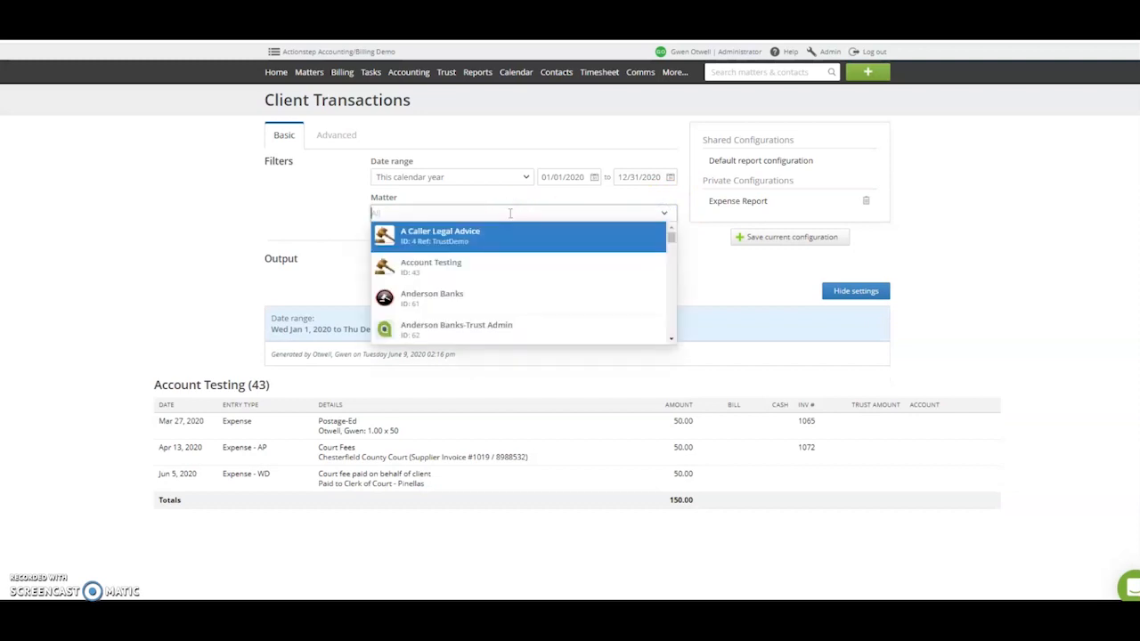
{"action": "left_click", "coordinate": [504, 299]}
{"action": "left_click", "coordinate": [245, 237]}
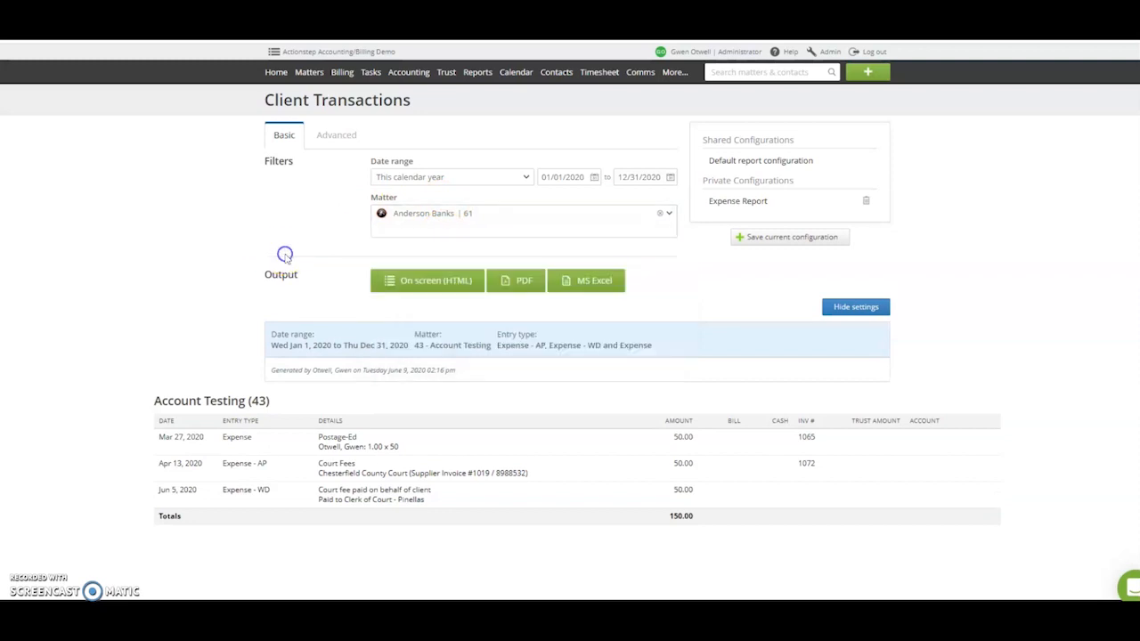
{"action": "left_click", "coordinate": [412, 282]}
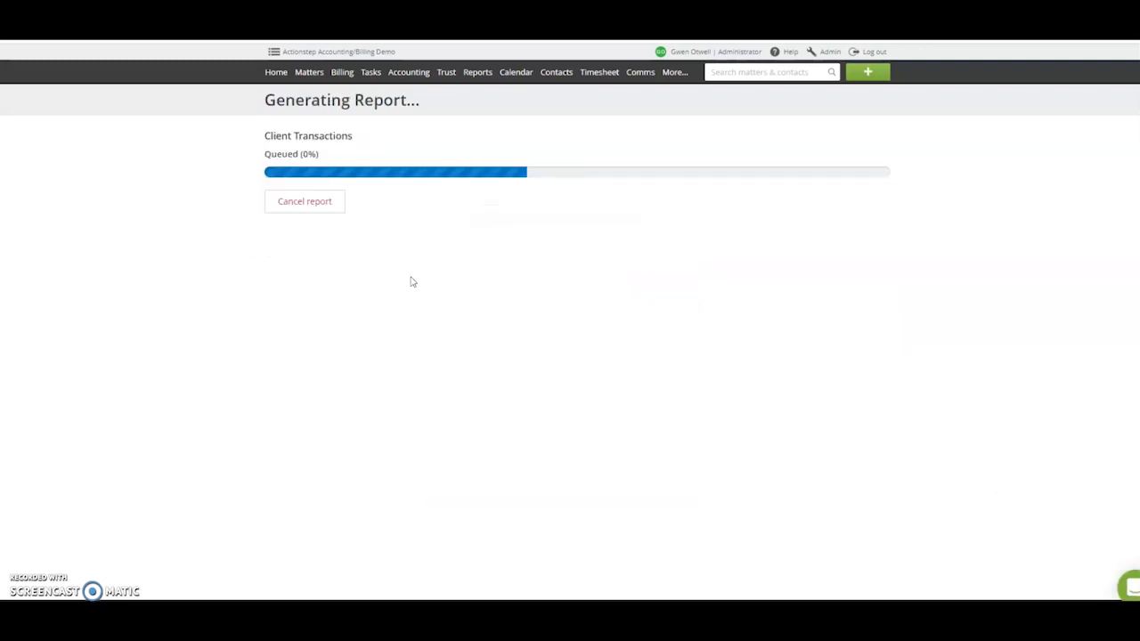